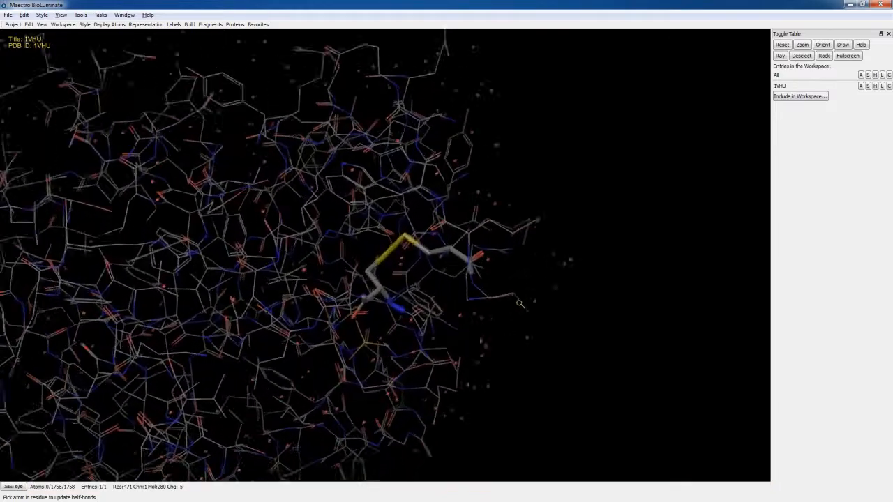
Preprocess the 1VHU structure in Protein Preparation with the preset options, deleting waters beyond 5 Å, and accept the reported structure problems.
middle_click_drag(502, 302, 526, 324)
scroll(584, 366, "up", 5)
scroll(583, 366, "up", 3)
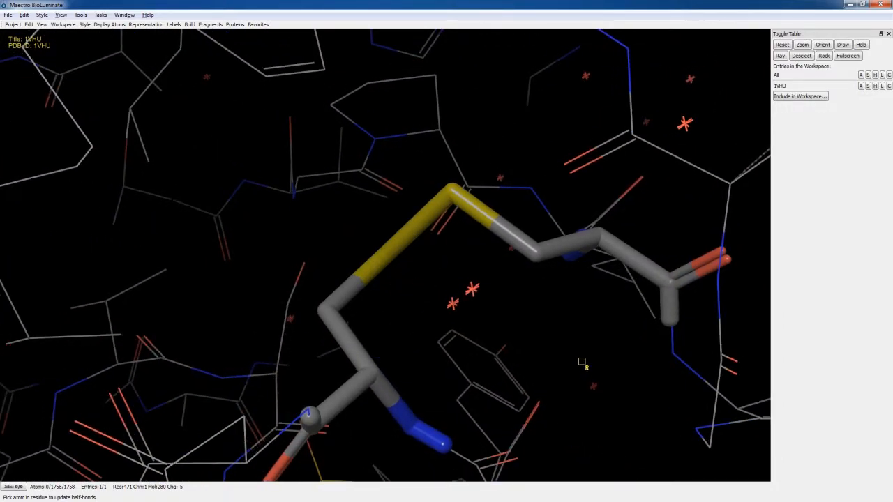
scroll(582, 364, "down", 8)
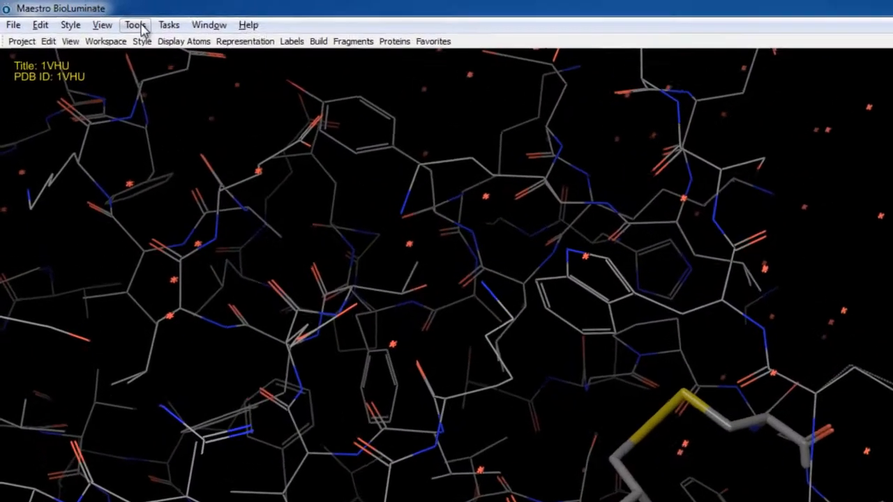
left_click(81, 16)
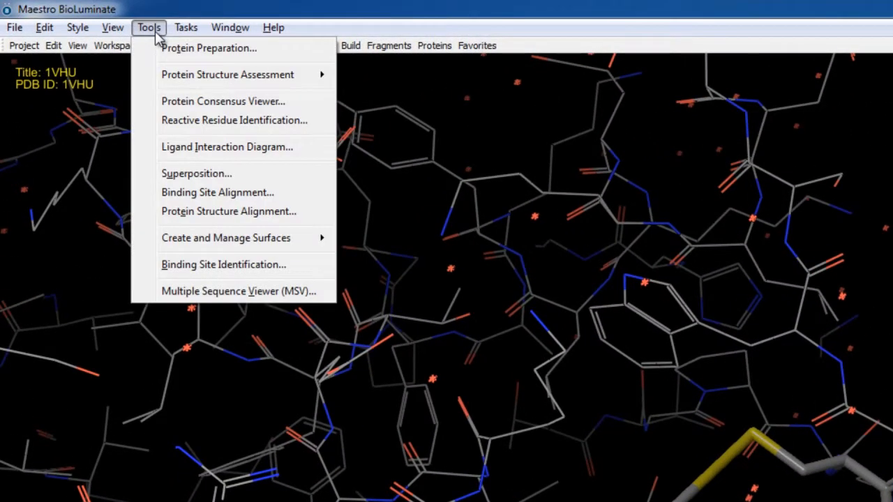
left_click(150, 47)
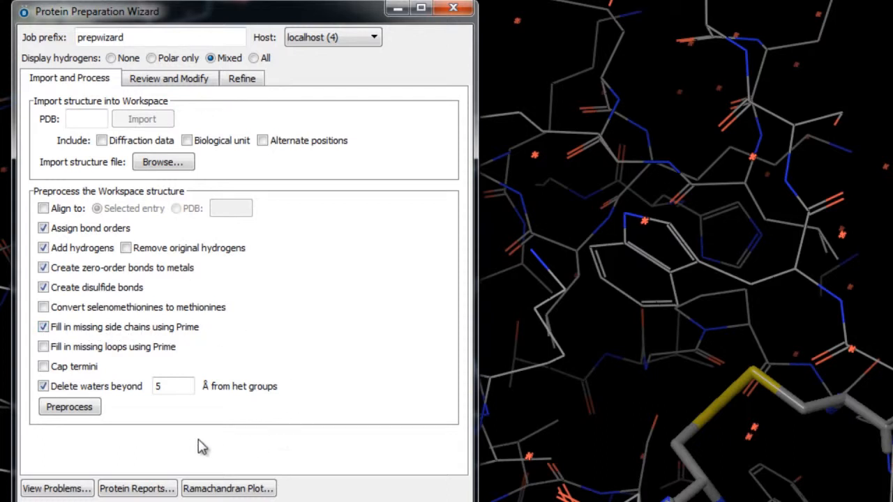
left_click(71, 408)
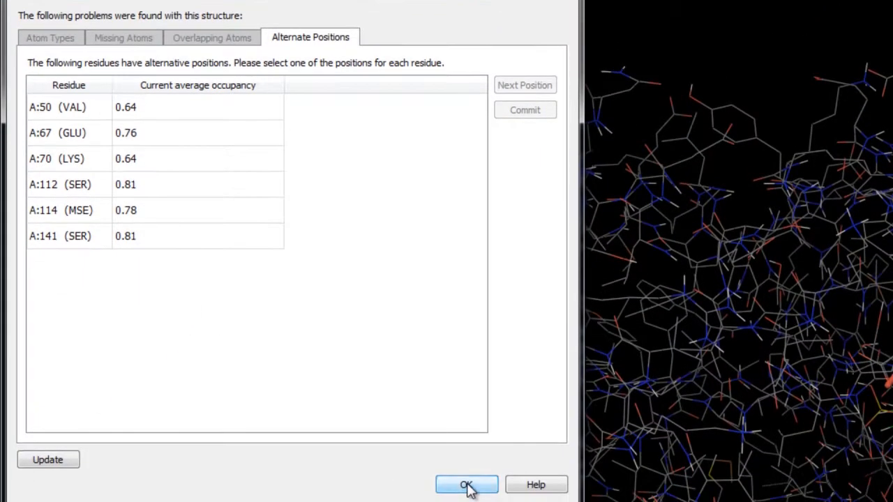
left_click(466, 486)
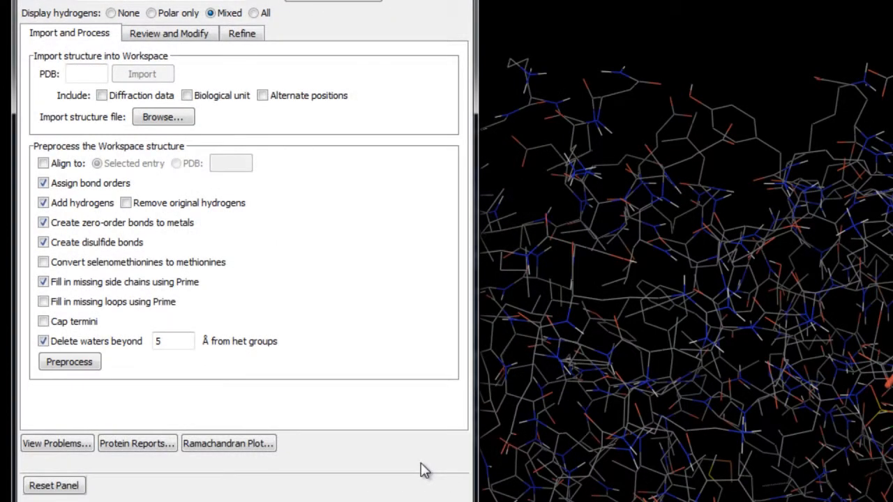
left_click(80, 361)
Optimize the hydrogen-bond assignment with sampled water orientations and PROPKA at pH 7.0, and inspect the disulfide region.
left_click(243, 35)
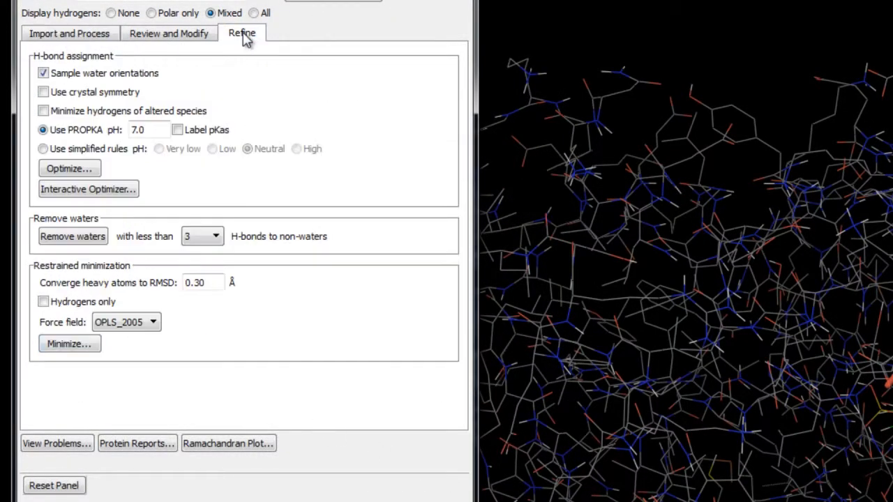
left_click(69, 168)
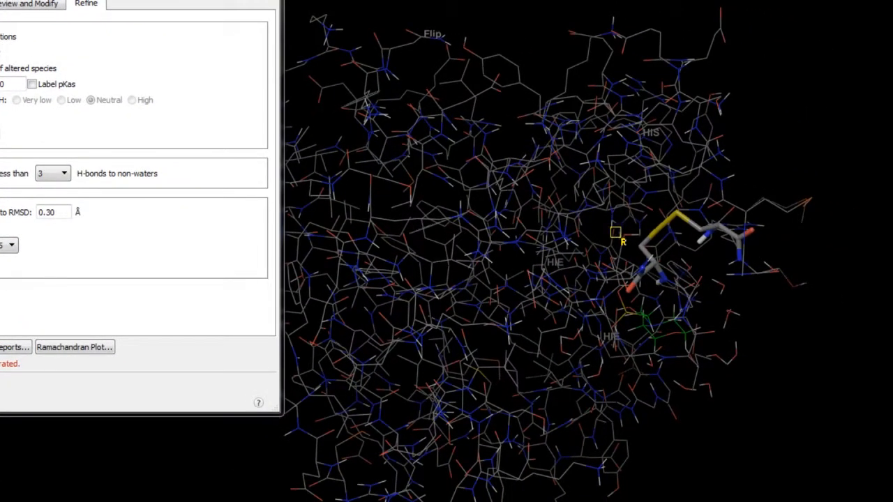
right_click_drag(653, 235, 565, 269)
scroll(586, 338, "up", 5)
scroll(586, 337, "up", 3)
scroll(592, 334, "up", 5)
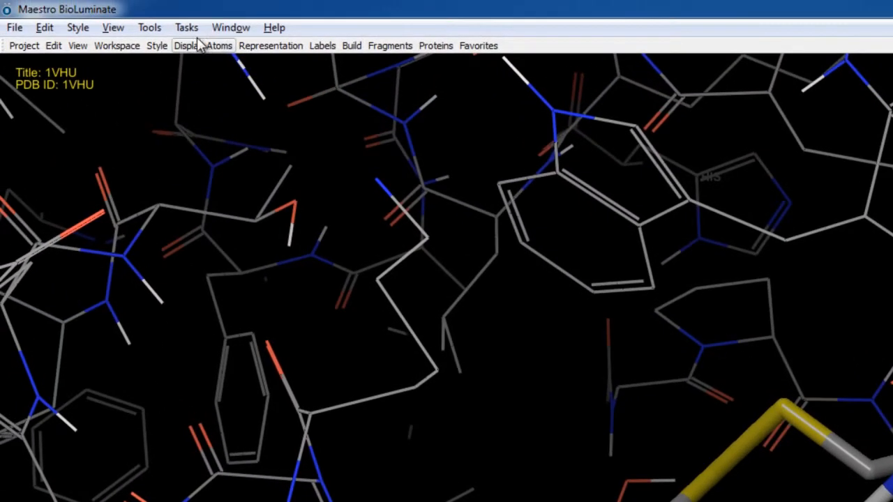
Set up a single Residue and Loop Mutation replacing cysteine A:111 with ALA.
left_click(185, 28)
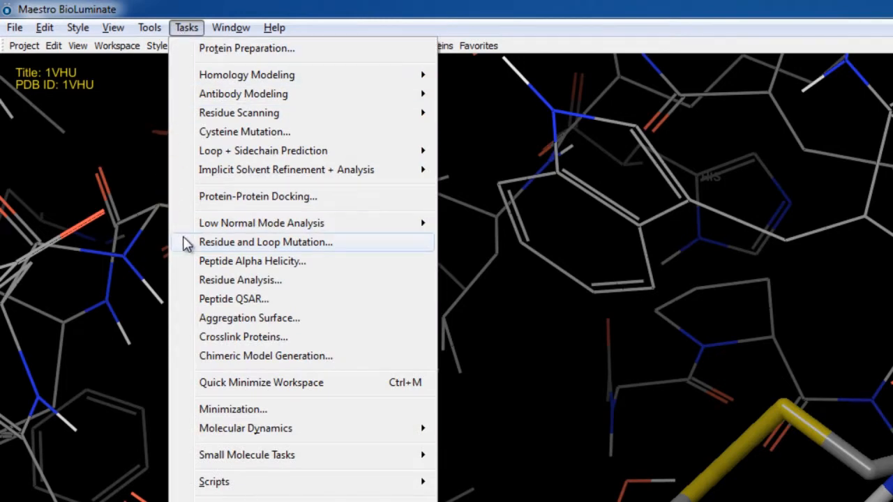
left_click(361, 246)
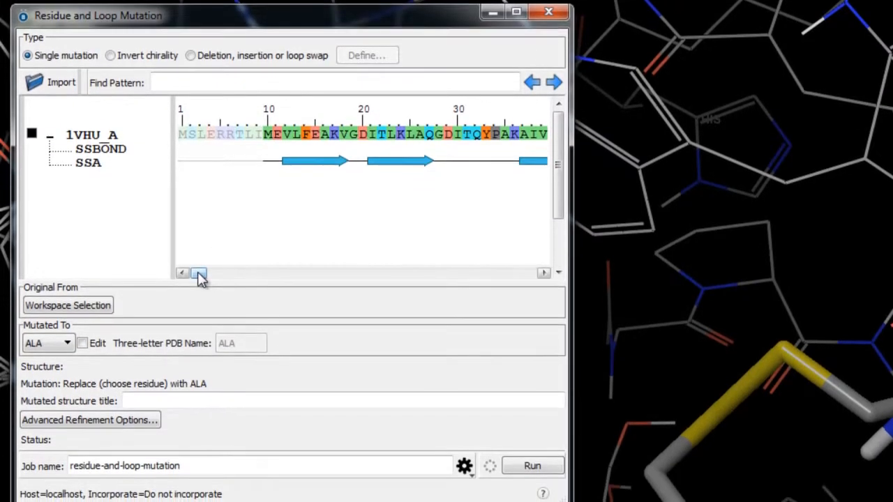
left_click_drag(200, 277, 391, 257)
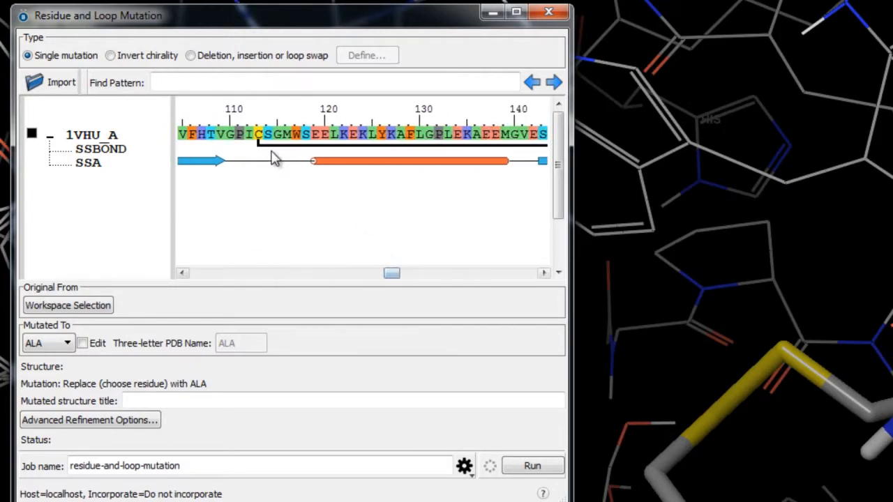
left_click(258, 136)
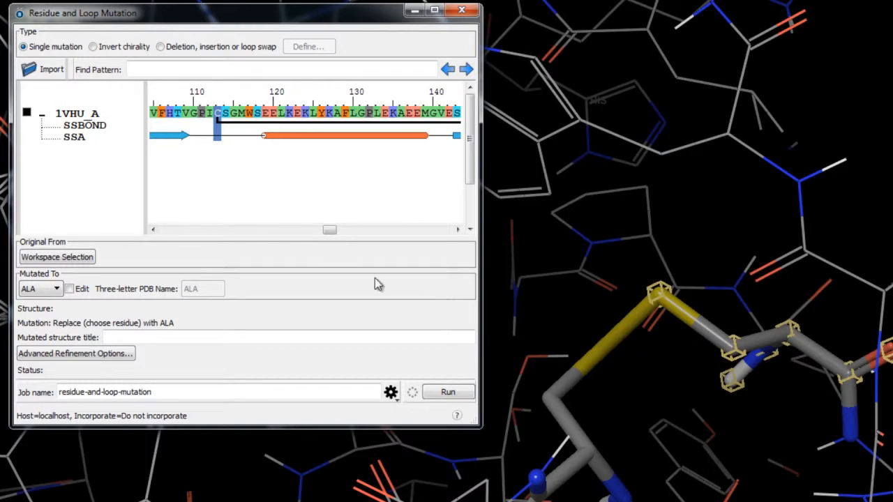
left_click(87, 257)
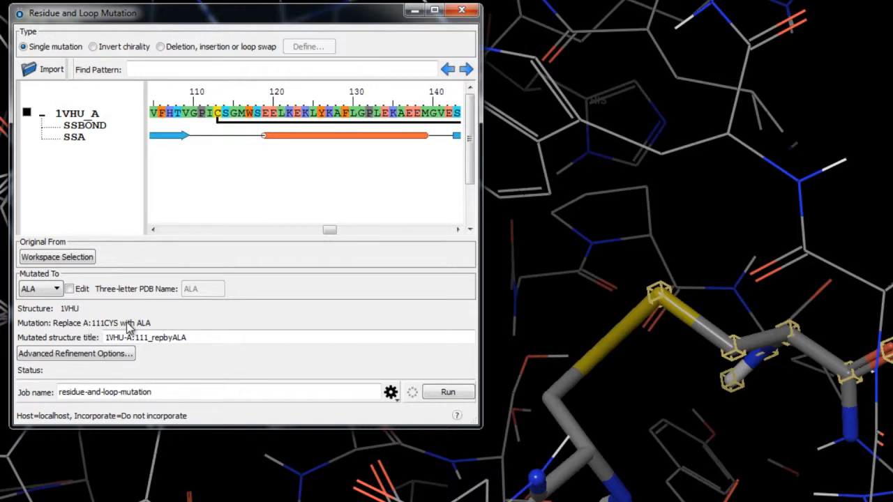
Name the mutation job residue-and-loop-mutation_C111A, run it and inspect the mutated residue.
left_click(190, 341)
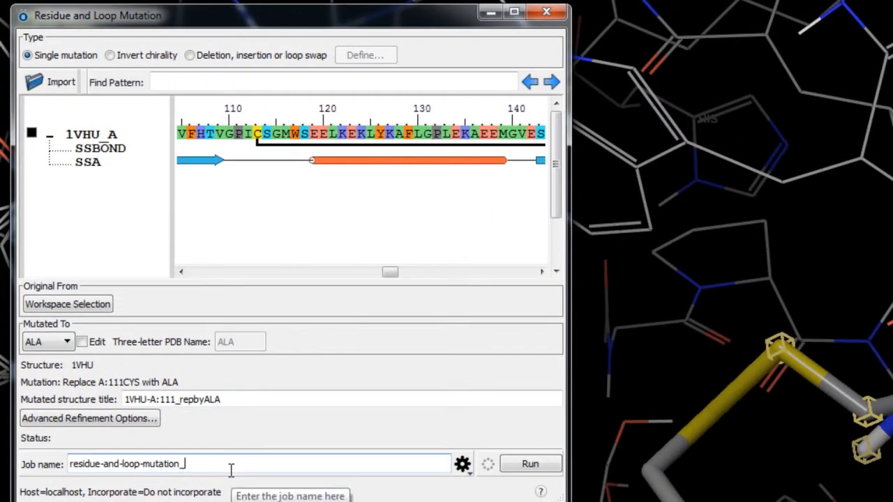
type("A")
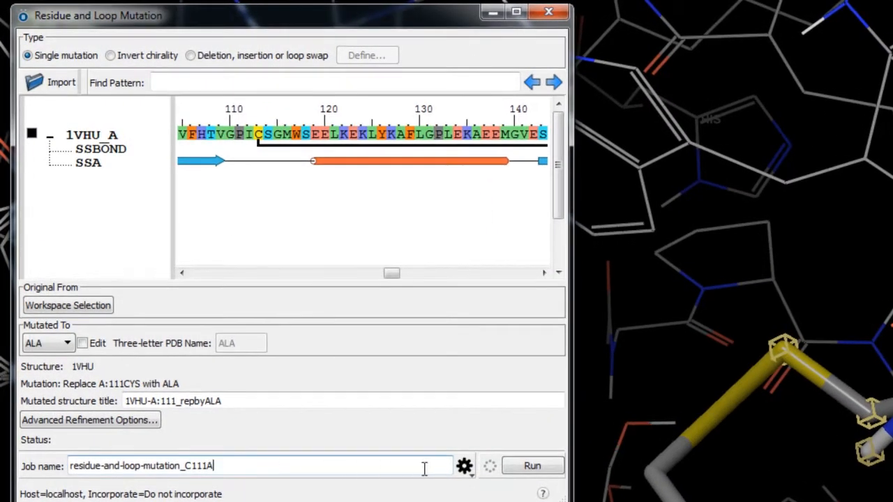
left_click(525, 474)
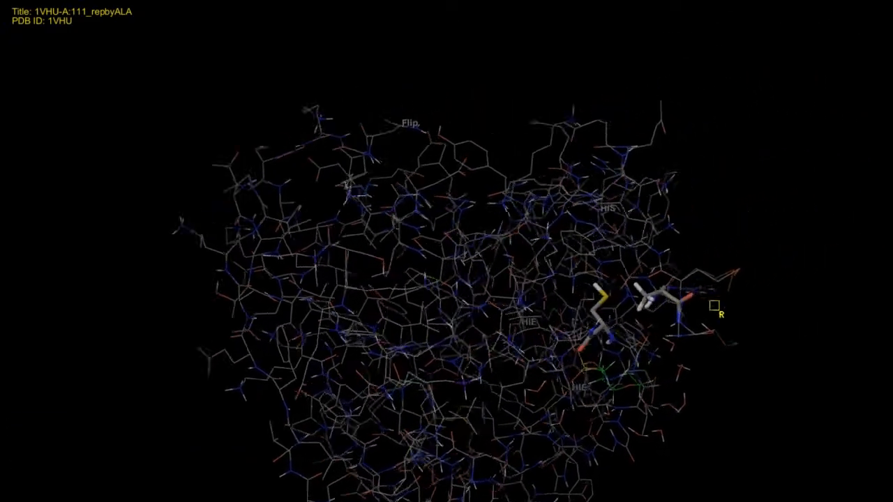
scroll(714, 305, "up", 6)
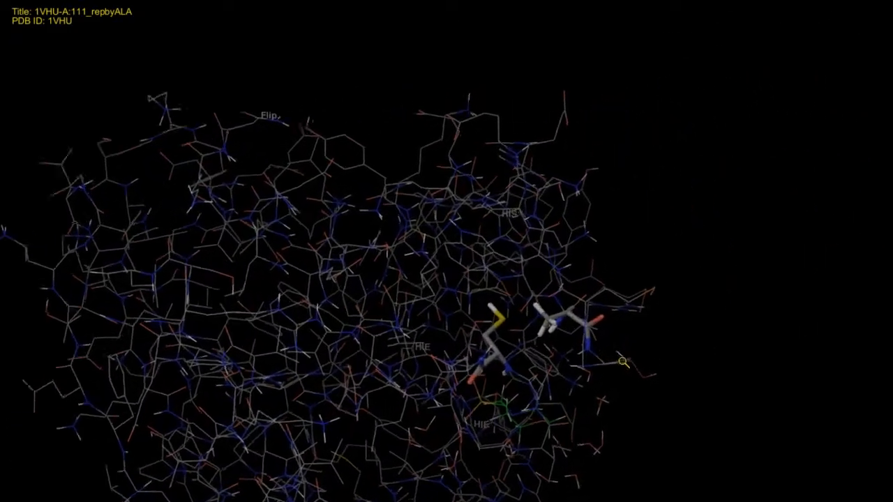
scroll(668, 385, "up", 6)
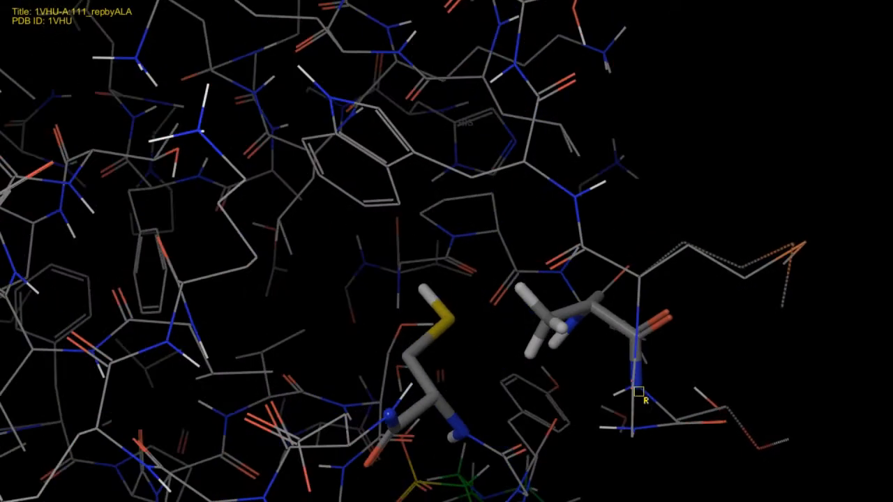
scroll(636, 375, "down", 5)
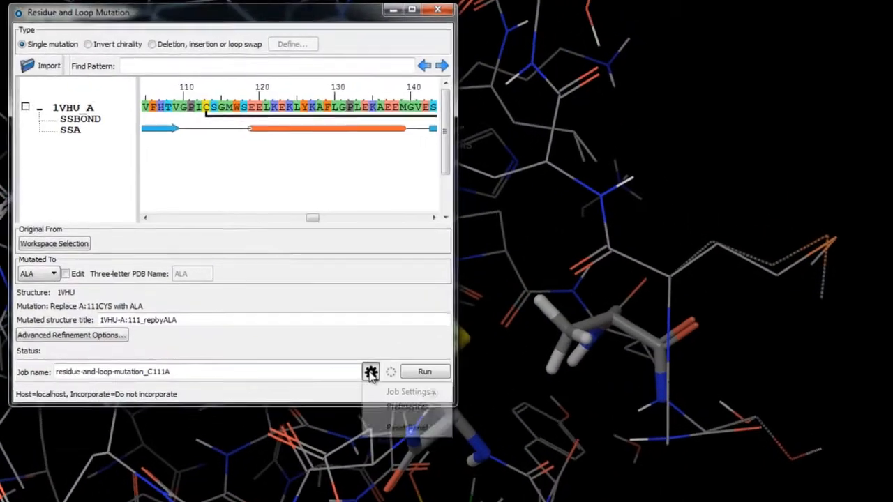
Reset the mutation settings and set up a single mutation of cysteine A:154 to ALA in the C111A mutant.
left_click(357, 357)
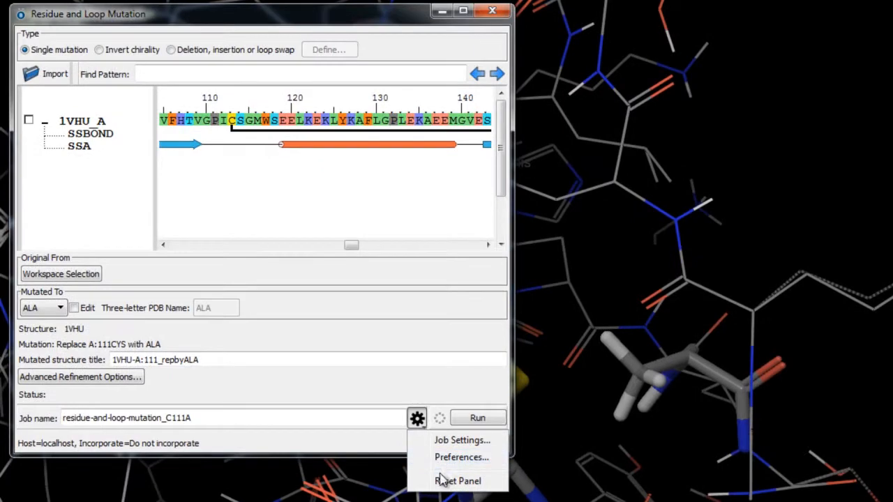
left_click(442, 481)
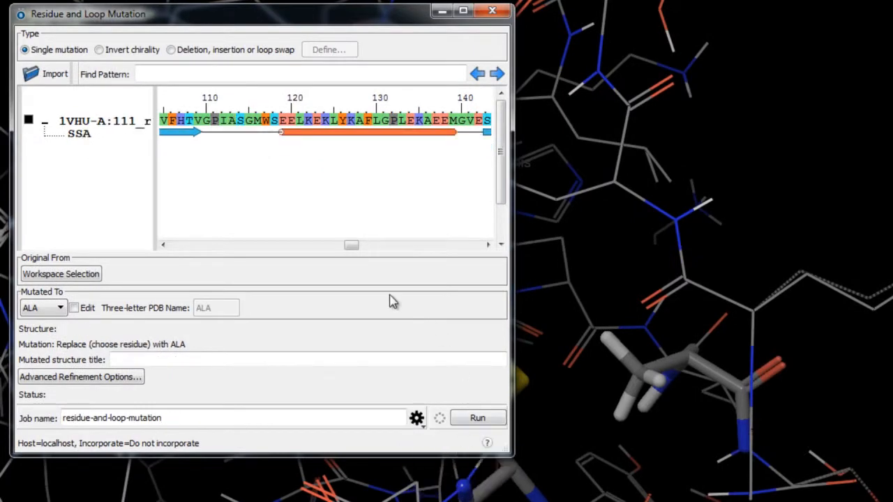
left_click_drag(351, 257, 392, 257)
left_click(393, 125)
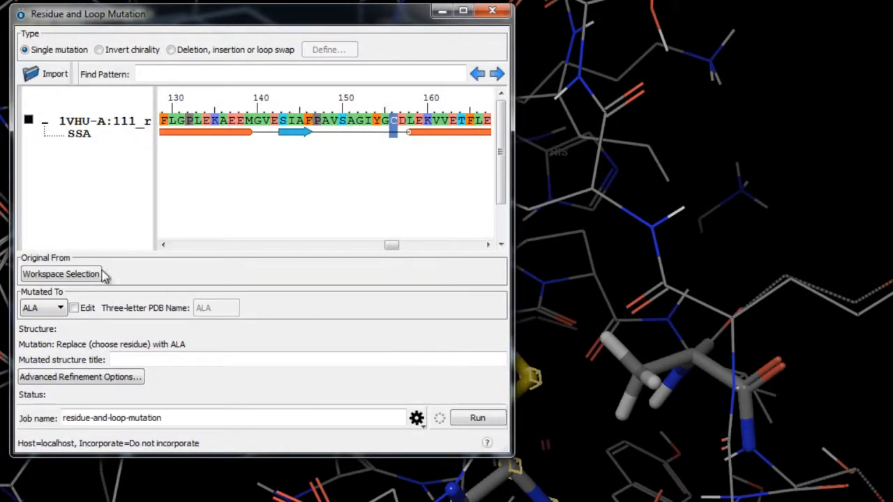
left_click(100, 275)
Run the mutation job as residue-and-loop-mutation_C154A and minimize the double mutant with OPLS_2005, converging heavy atoms to 0.30 Å RMSD.
left_click(192, 419)
type("_C154A")
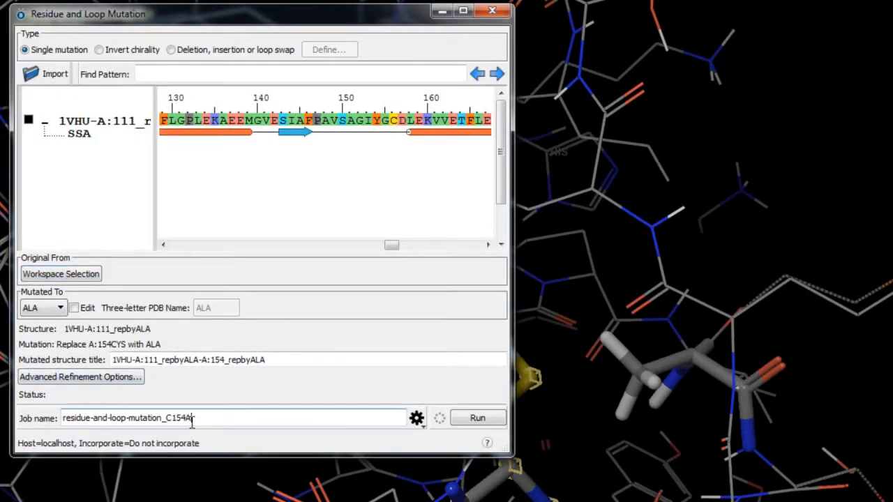
left_click(477, 419)
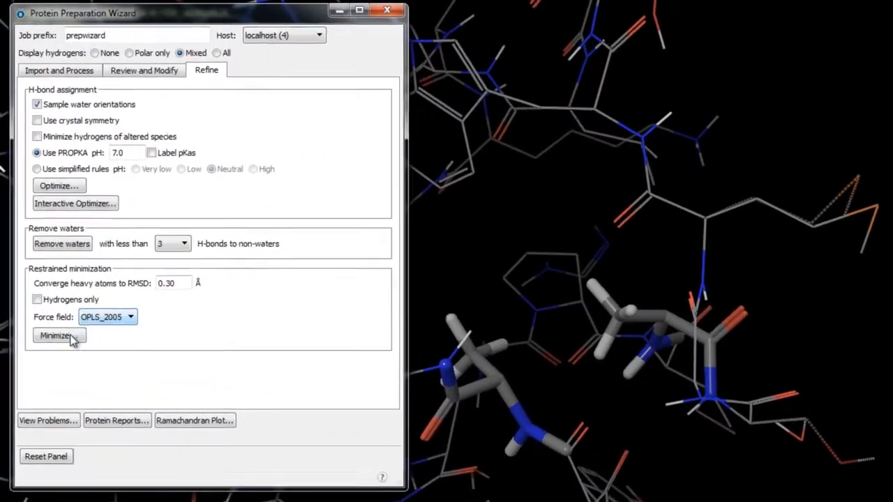
left_click(70, 336)
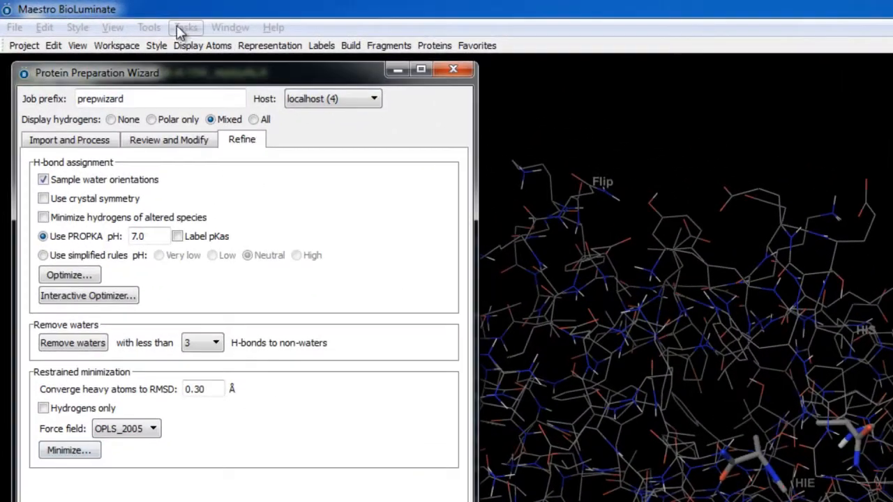
Analyze the whole workspace with Cysteine Mutation and review the properties of the candidate residue pairs.
left_click(98, 16)
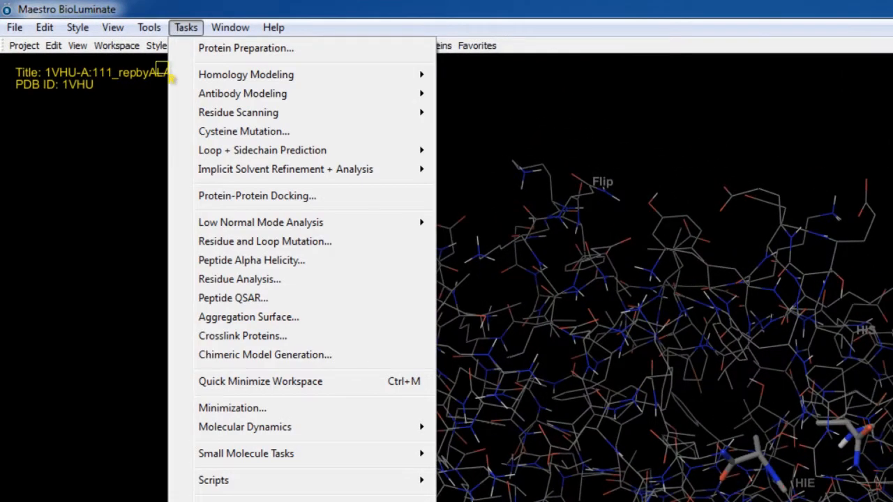
left_click(352, 136)
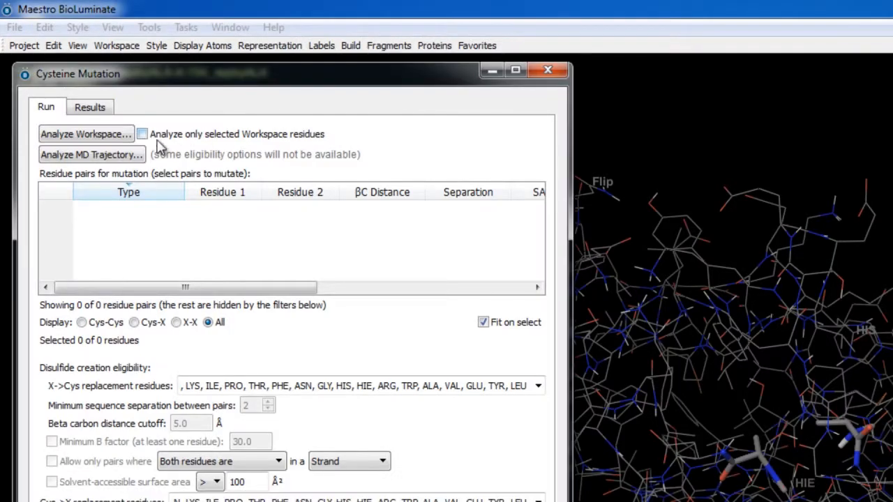
left_click(125, 134)
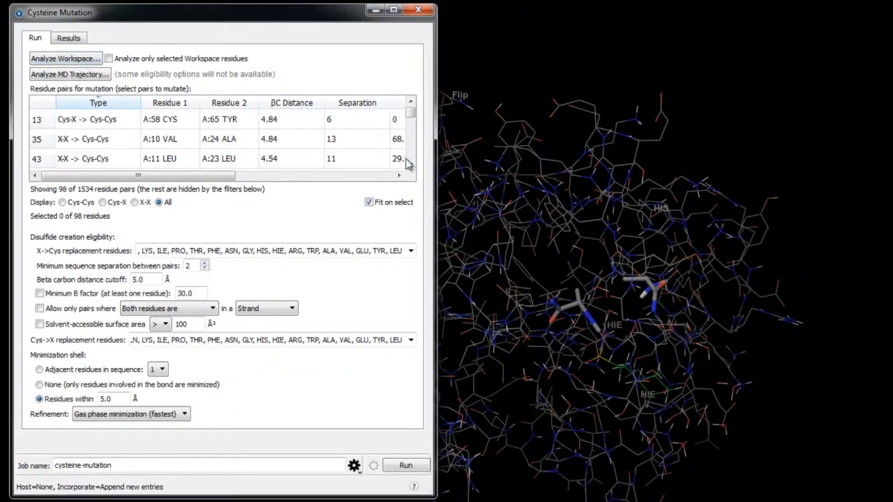
left_click_drag(410, 168, 412, 168)
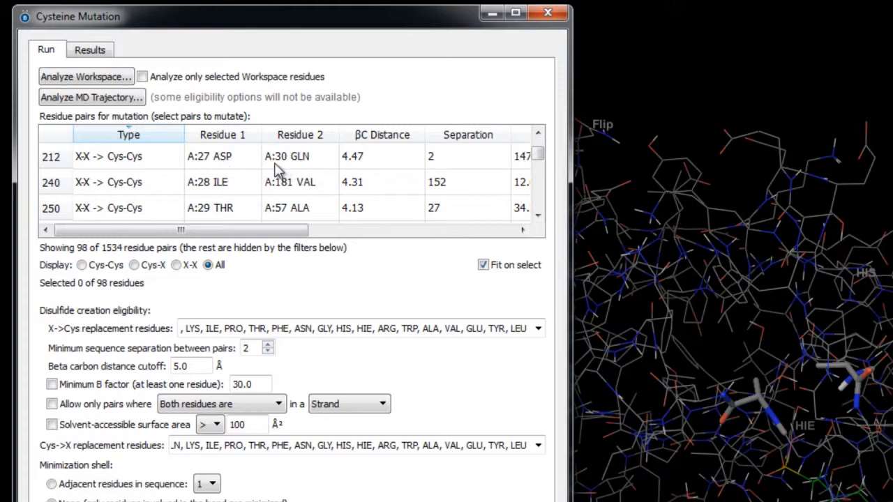
left_click_drag(293, 230, 386, 237)
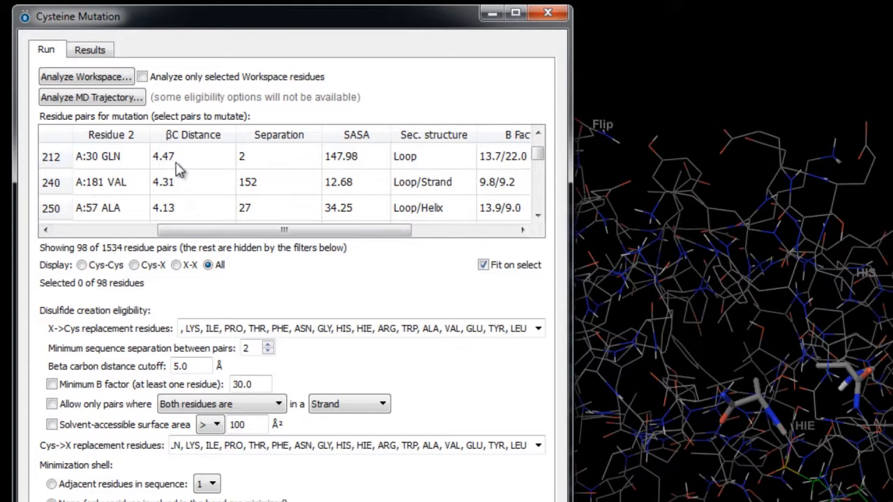
Display only X-X pairs and limit the X->Cys replacement residues to GLY, ILE, LEU, VAL and ALA.
key("Tab")
left_click(175, 265)
left_click_drag(209, 230, 93, 248)
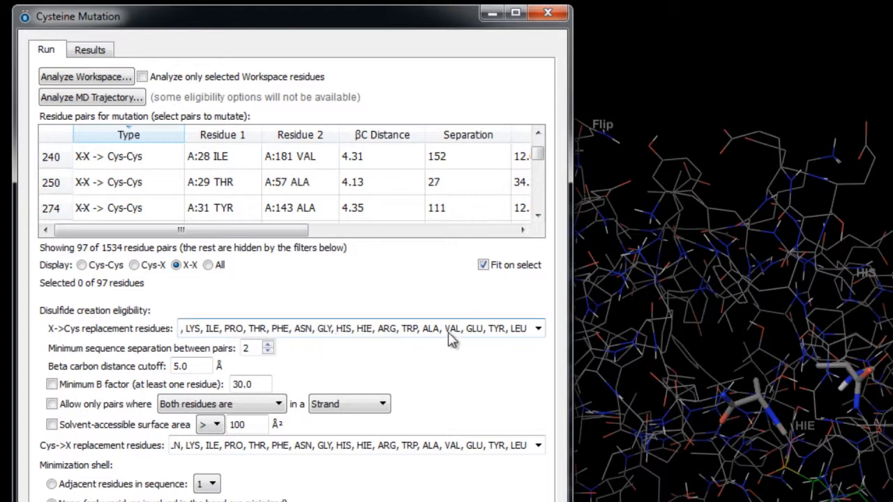
left_click(538, 330)
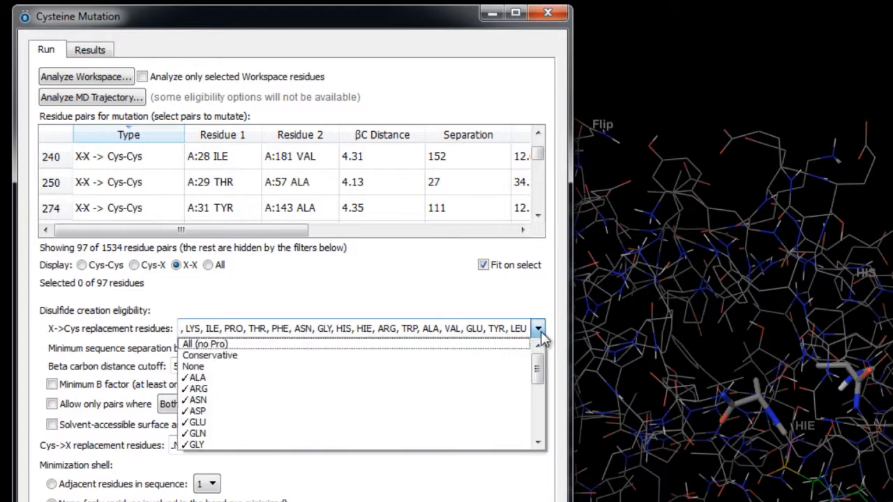
left_click(410, 357)
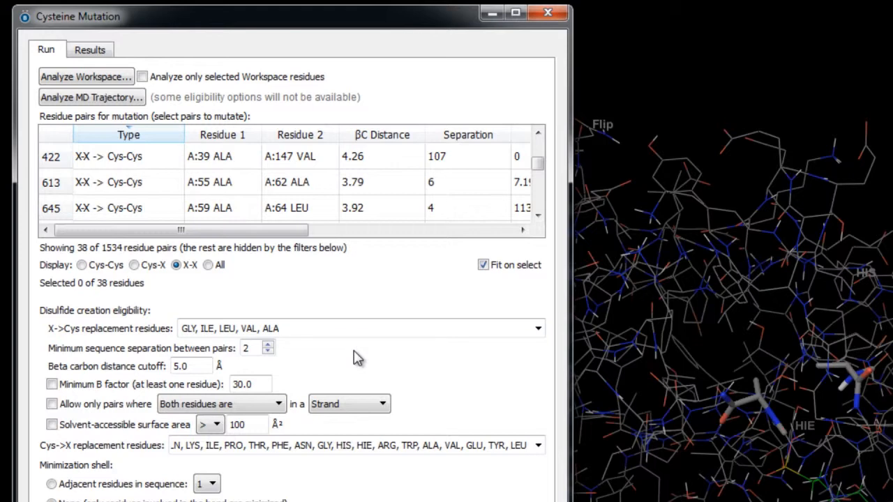
Set the beta carbon distance cutoff to 4.0 Å and look through the remaining residue pairs.
mouse_move(282, 357)
type("4")
key("Return")
left_click_drag(535, 191, 528, 225)
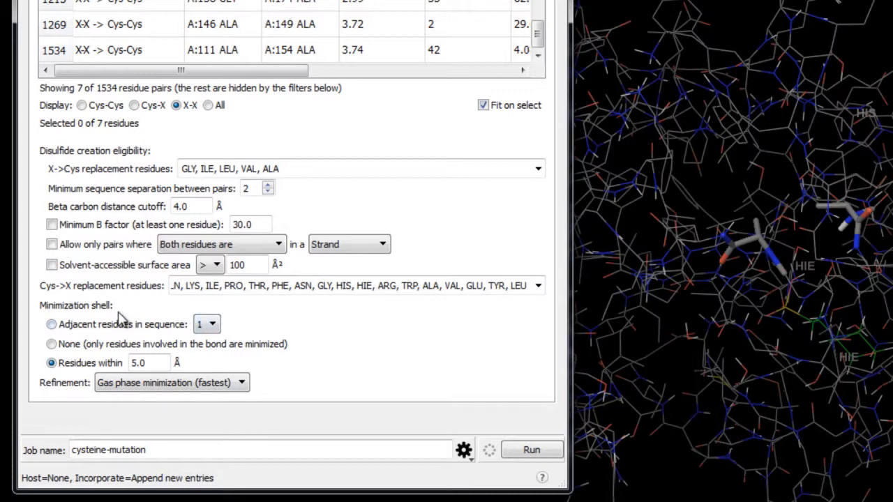
Restrict minimization to only the residues involved in the bond and set the refinement to implicit solvent minimization.
left_click(52, 344)
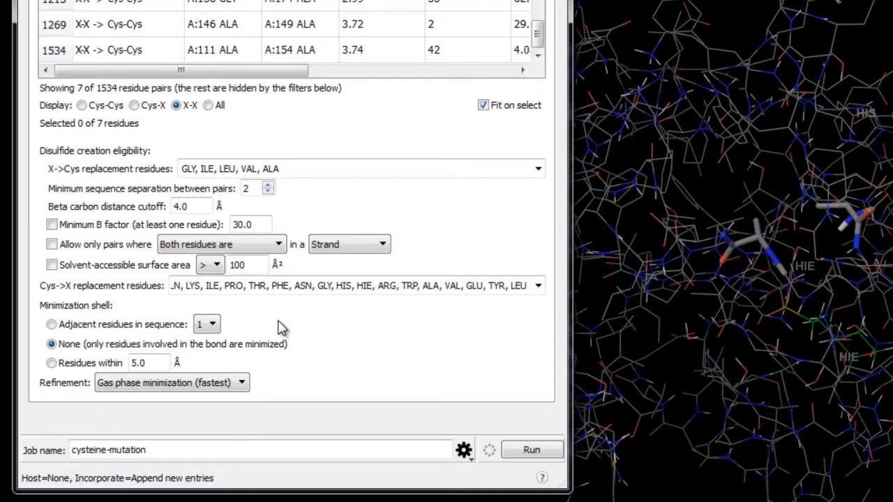
left_click(232, 383)
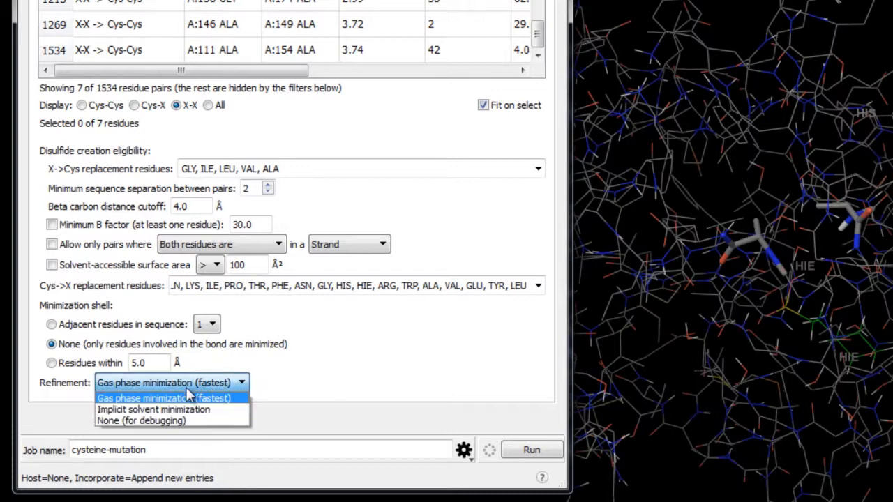
left_click(231, 415)
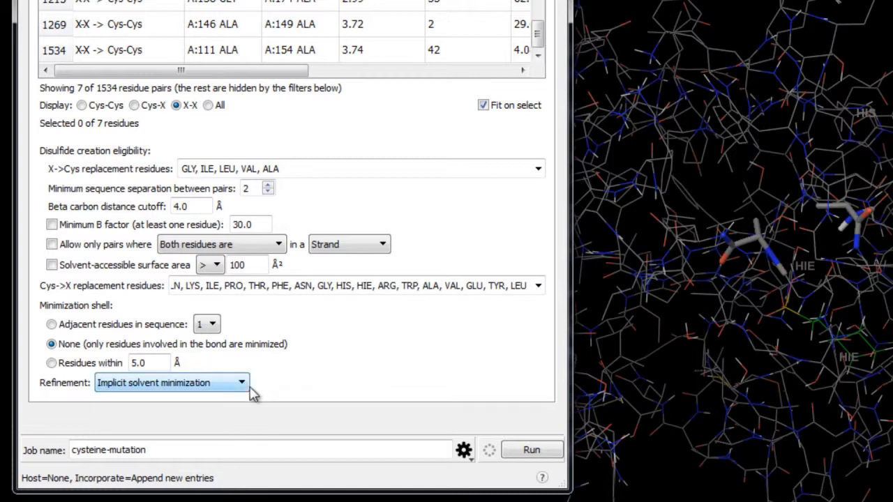
Name the job cysteine-mutation_1VHU, select all the filtered residue pairs from A:55-A:62 through A:111-A:154, and run the mutation.
left_click(289, 448)
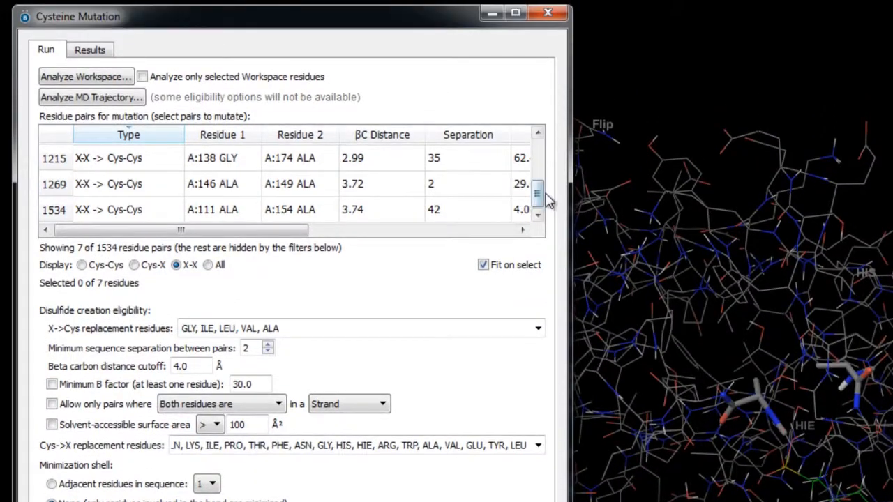
left_click_drag(537, 177, 537, 140)
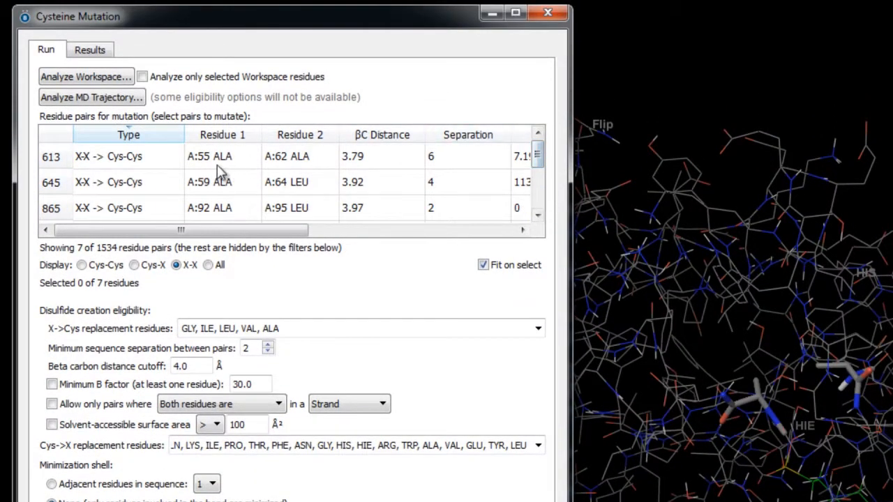
left_click(149, 162)
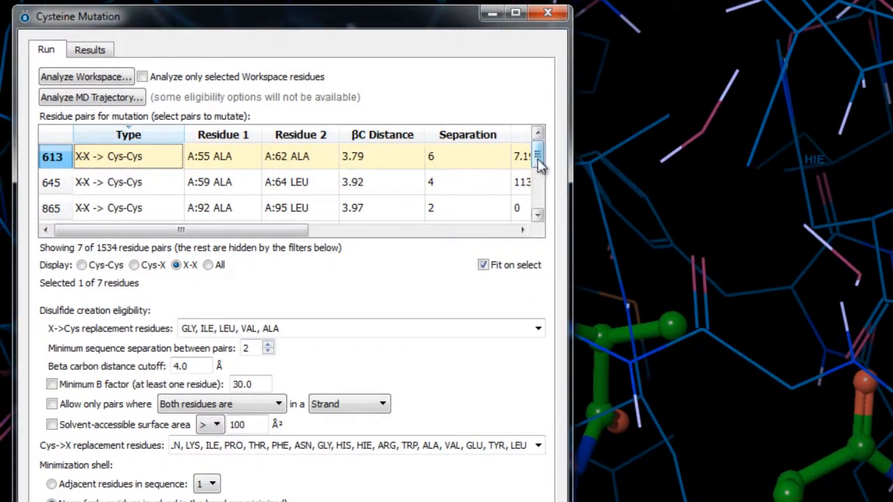
left_click_drag(537, 159, 538, 193)
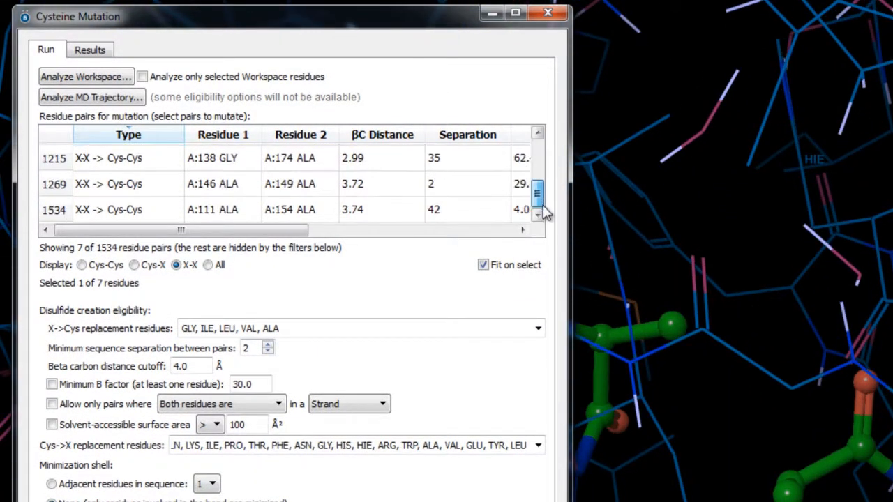
left_click(129, 209, "shift")
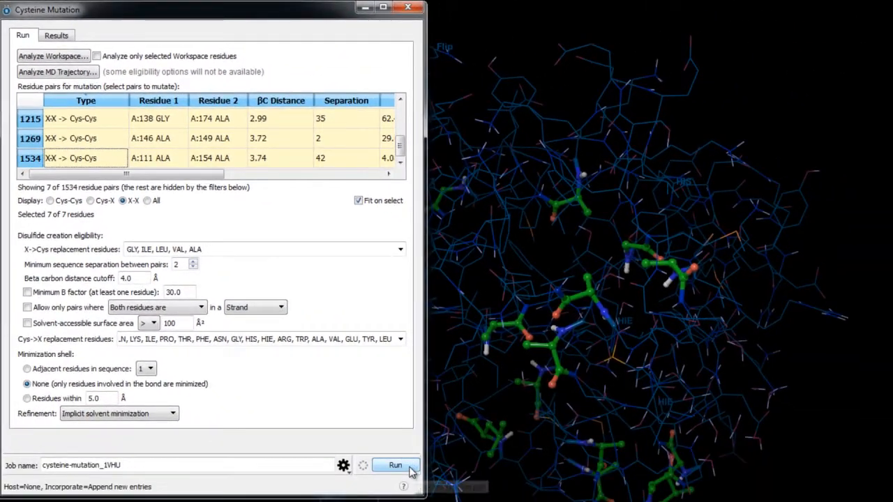
left_click(411, 472)
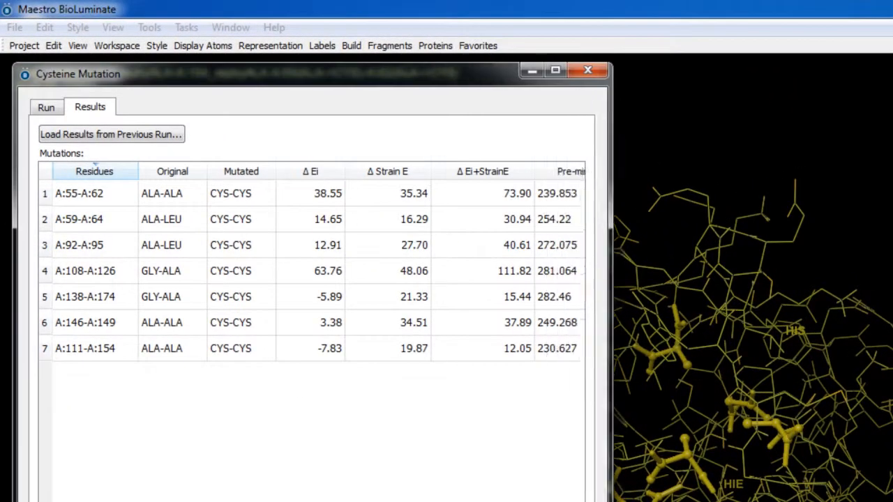
Sort the full mutation results by ascending Weighted Score and examine the A:111-A:154 cysteine mutant's disulfide geometry against 1VHU.
left_click_drag(607, 486, 762, 486)
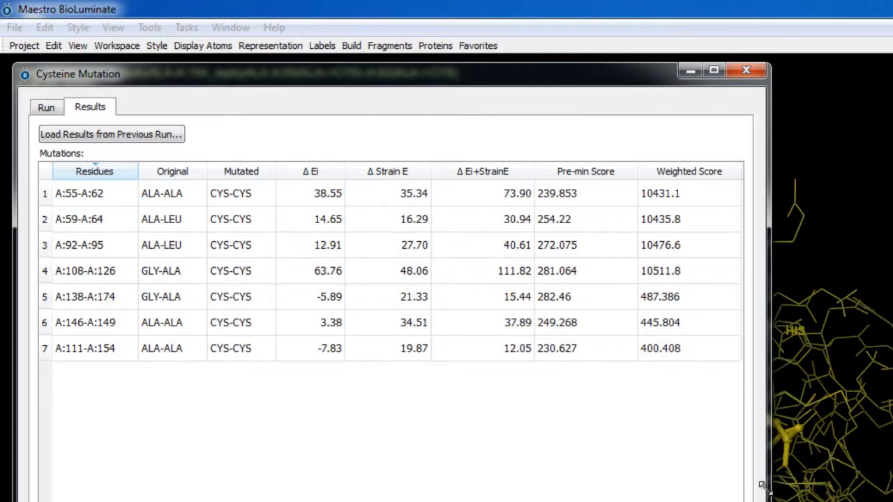
left_click(714, 176)
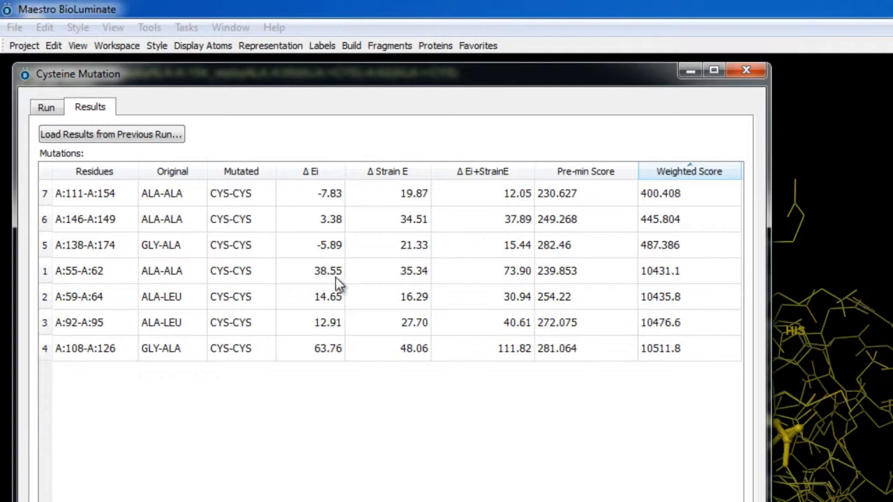
left_click(90, 196)
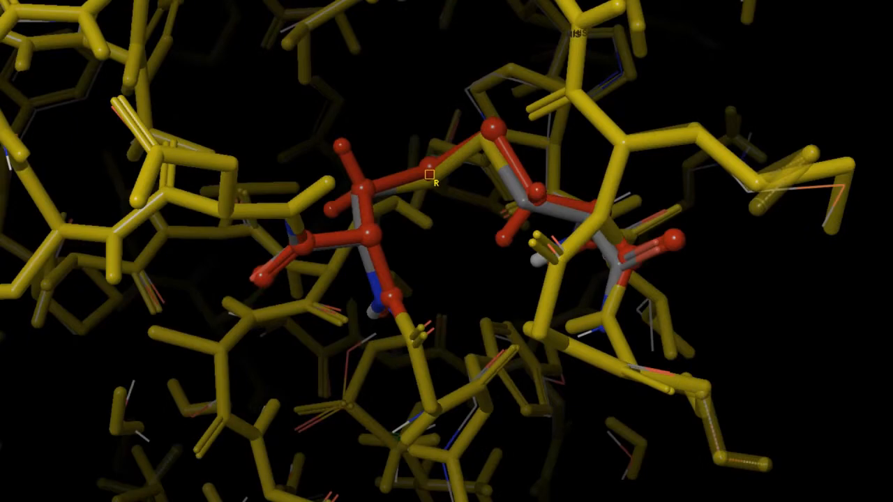
middle_click_drag(429, 174, 419, 328)
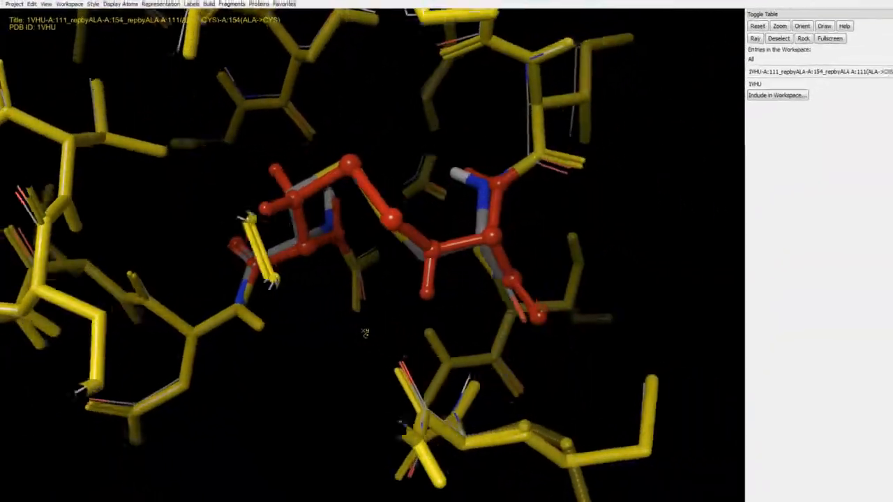